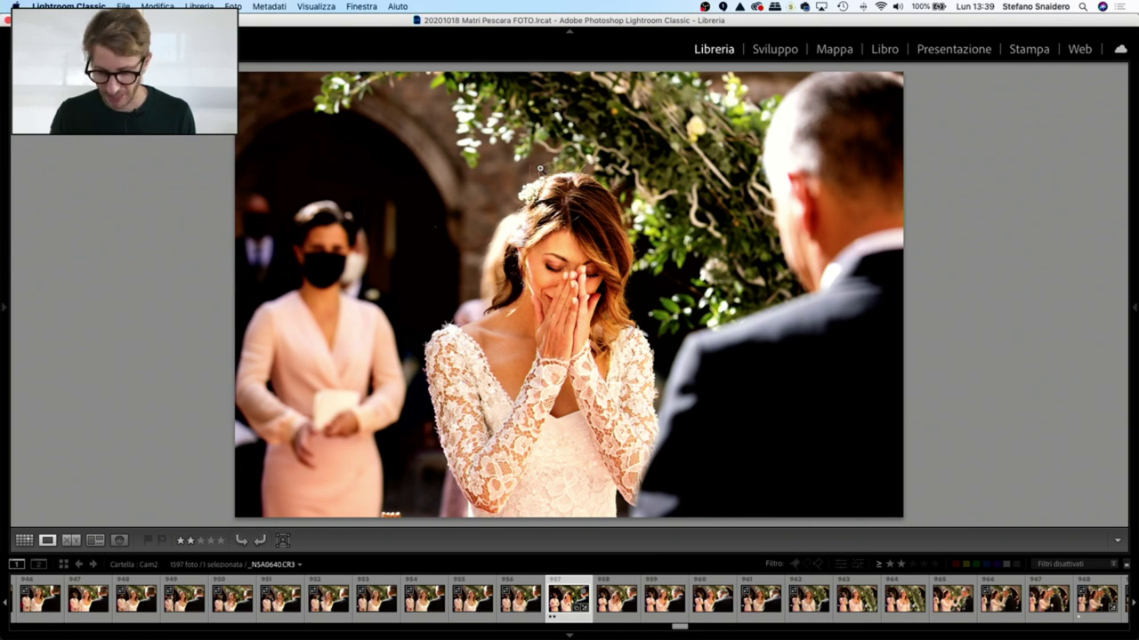
Step: Look back and forth through the ceremony frames around the edited photo of the bride covering her face
key("Left")
key("Left")
key("Left")
key("Left")
key("Left")
key("Left")
key("Left")
key("Left")
key("Left")
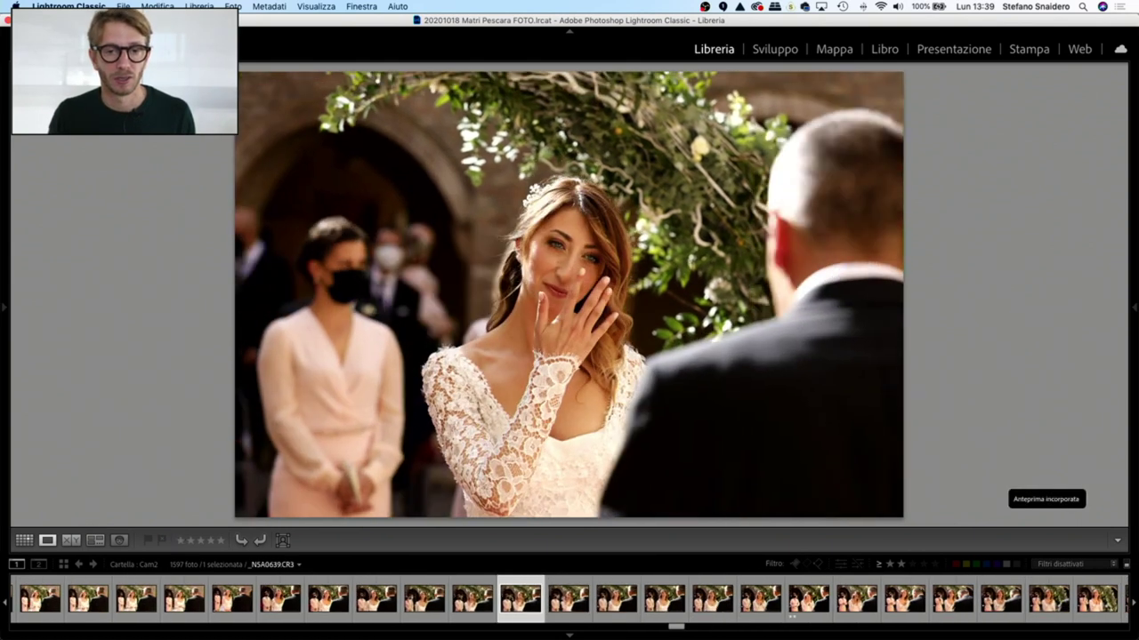
key("Right")
key("Right")
key("Right")
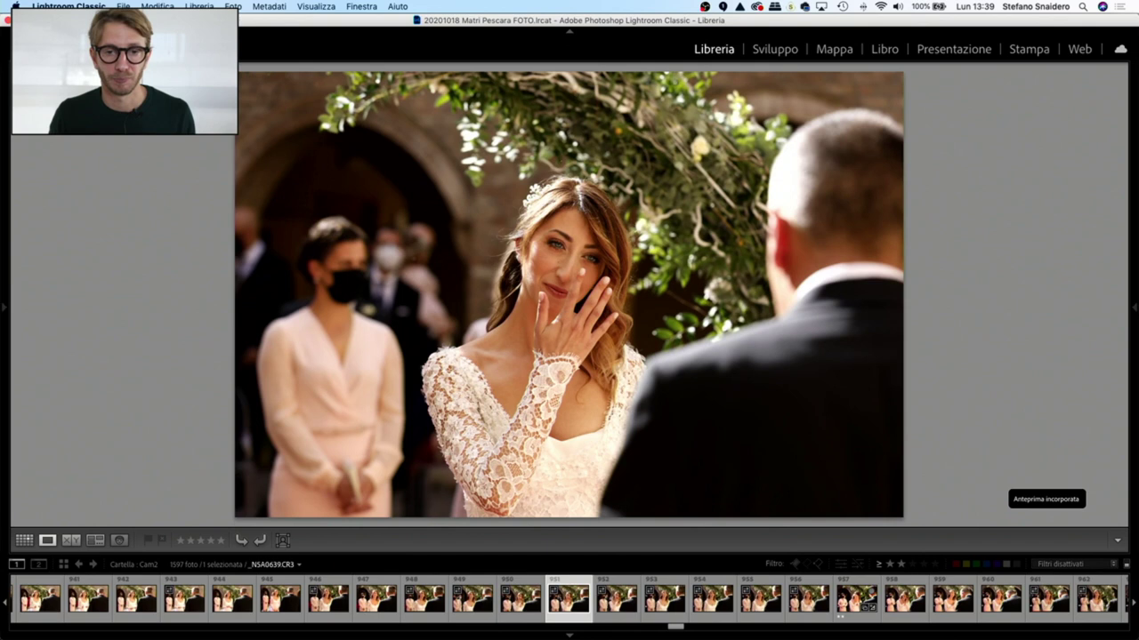
key("Right")
key("Right")
key("Right")
key("Right")
key("Right")
key("Right")
key("Right")
key("Right")
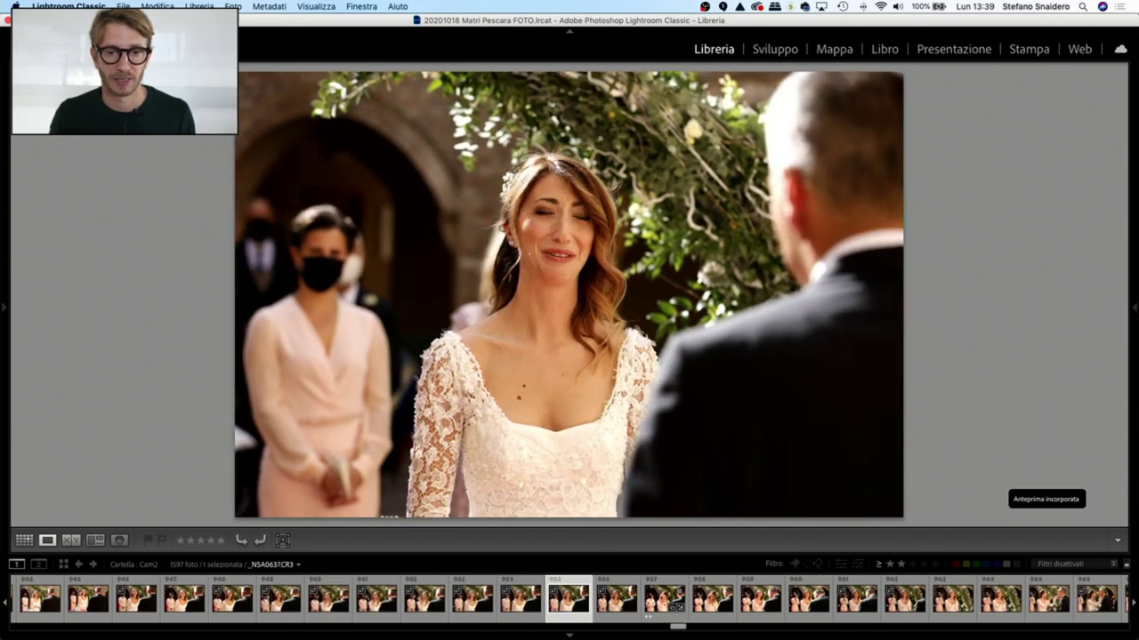
key("Left")
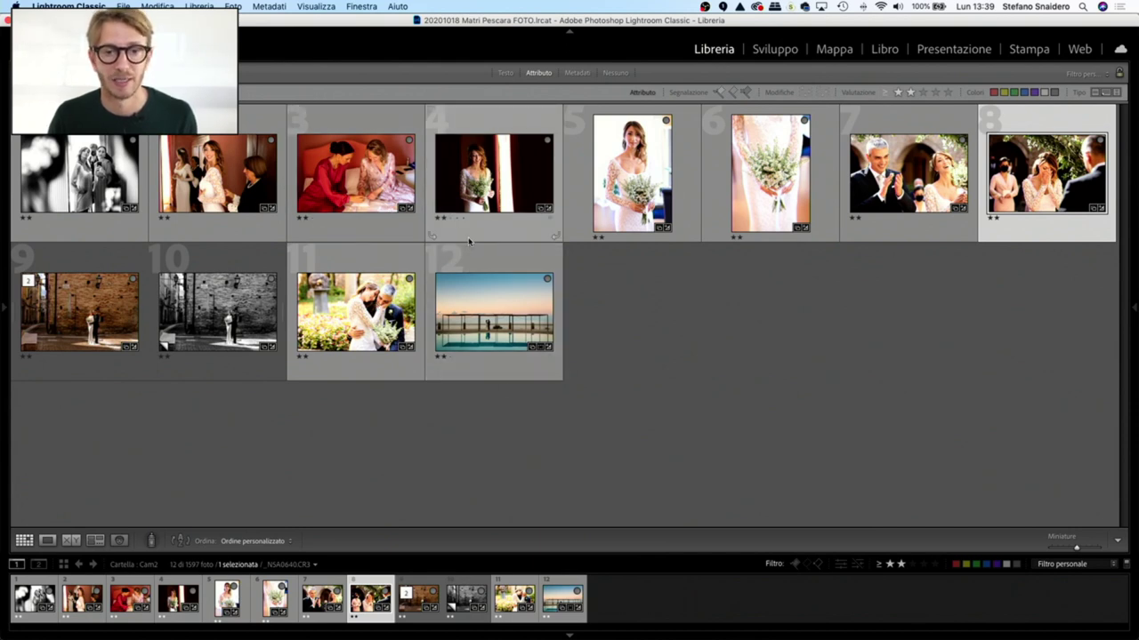
Step: Open the photo of the bride with a bouquet by the window and examine its shooting metadata and close-up detail
double_click(478, 111)
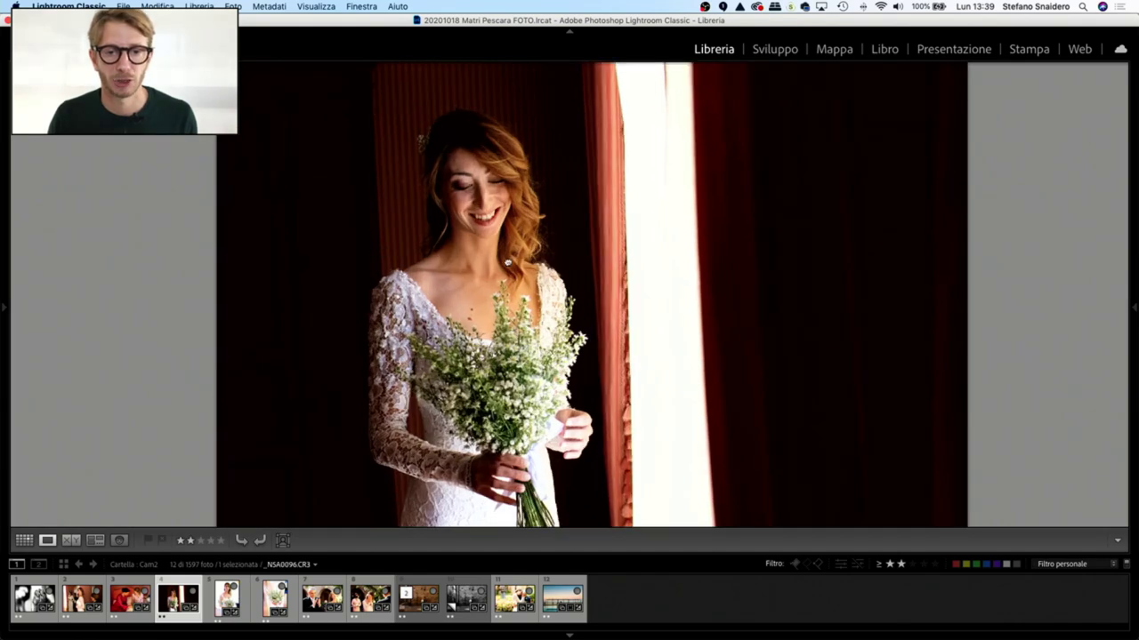
left_click_drag(516, 290, 402, 285)
left_click(394, 280)
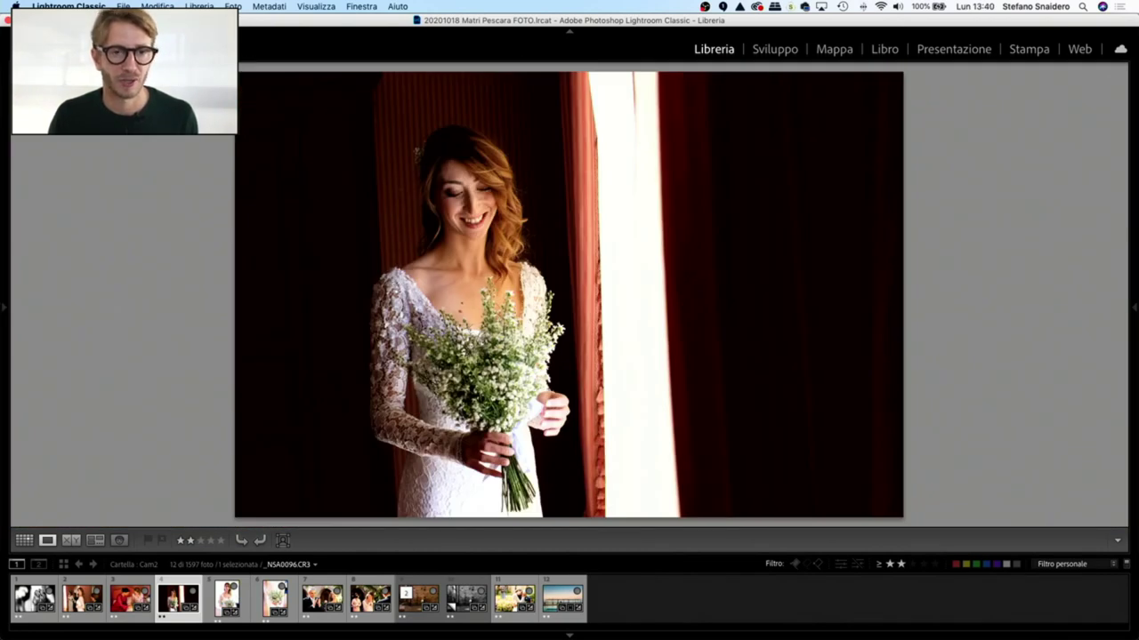
key("Tab")
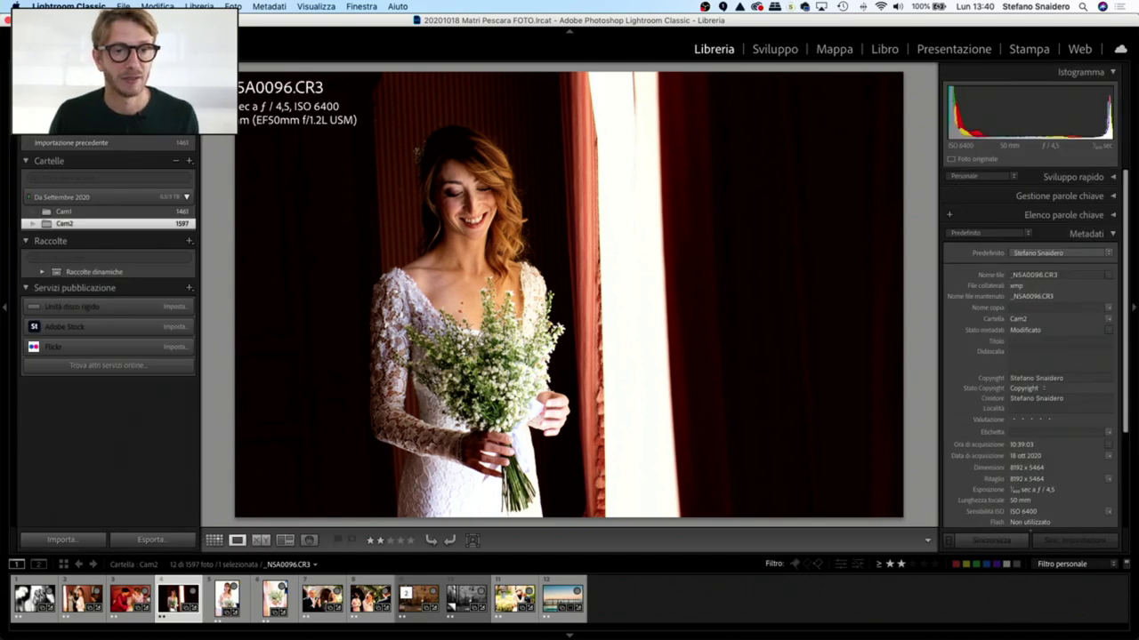
left_click(398, 169)
key("Tab")
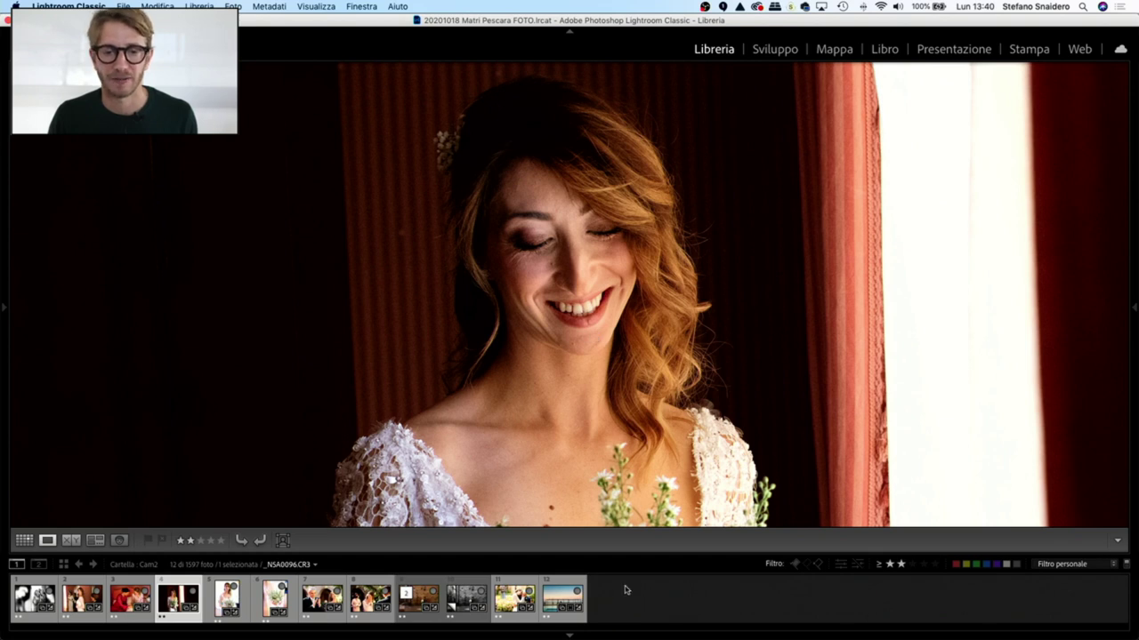
Step: View the edited sunset photo of the couple by the pool in full and compare it with the preceding unedited frames
left_click(562, 587)
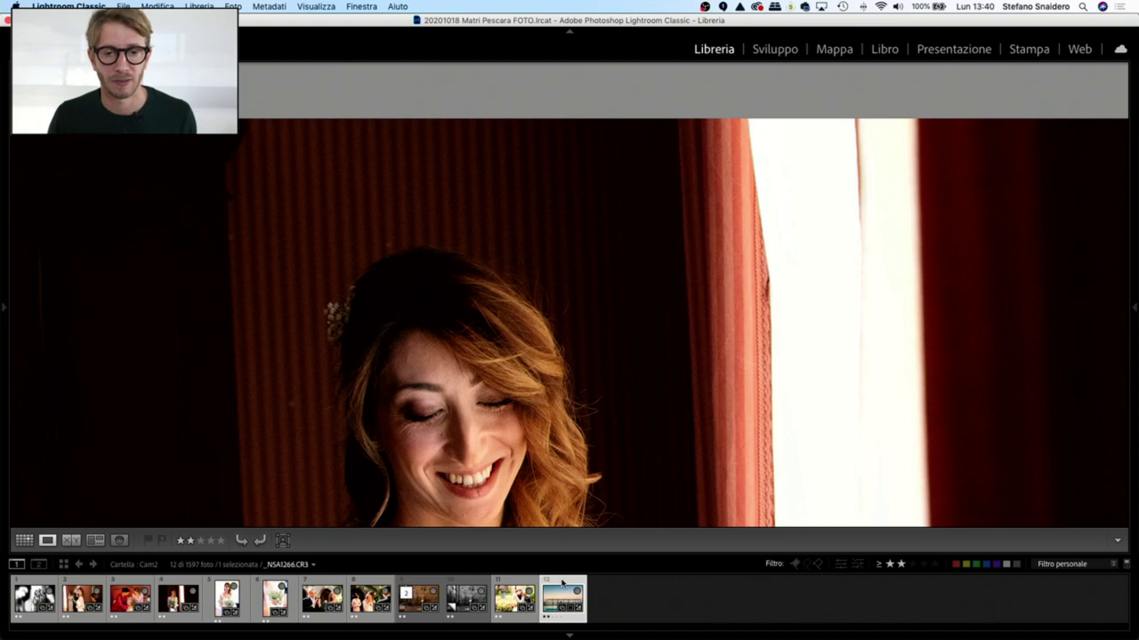
left_click(574, 362)
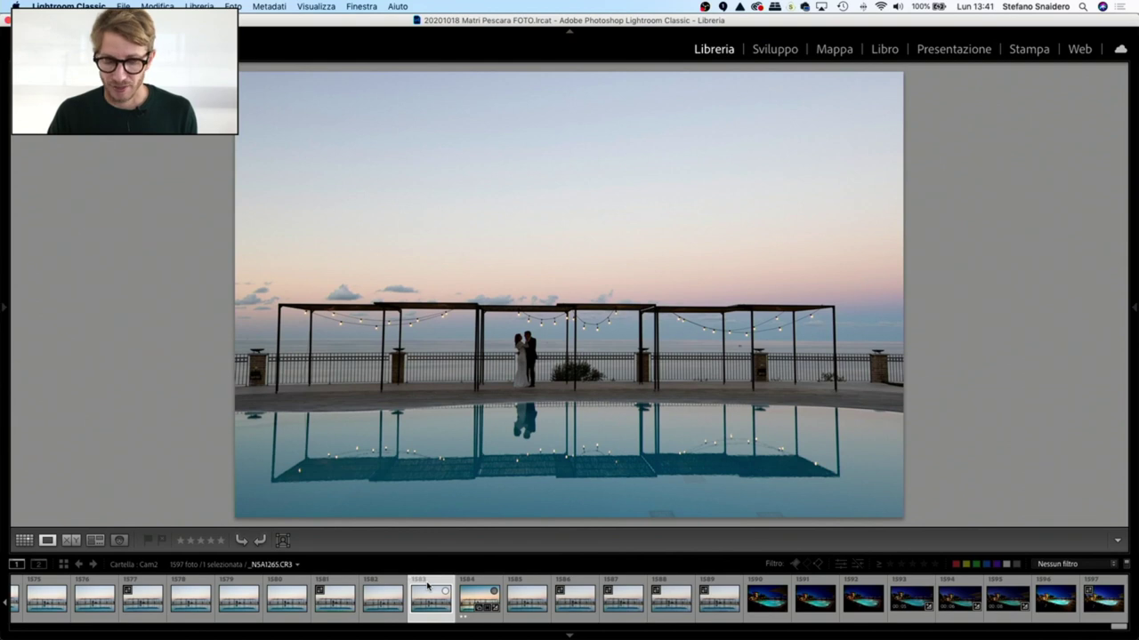
left_click(386, 600)
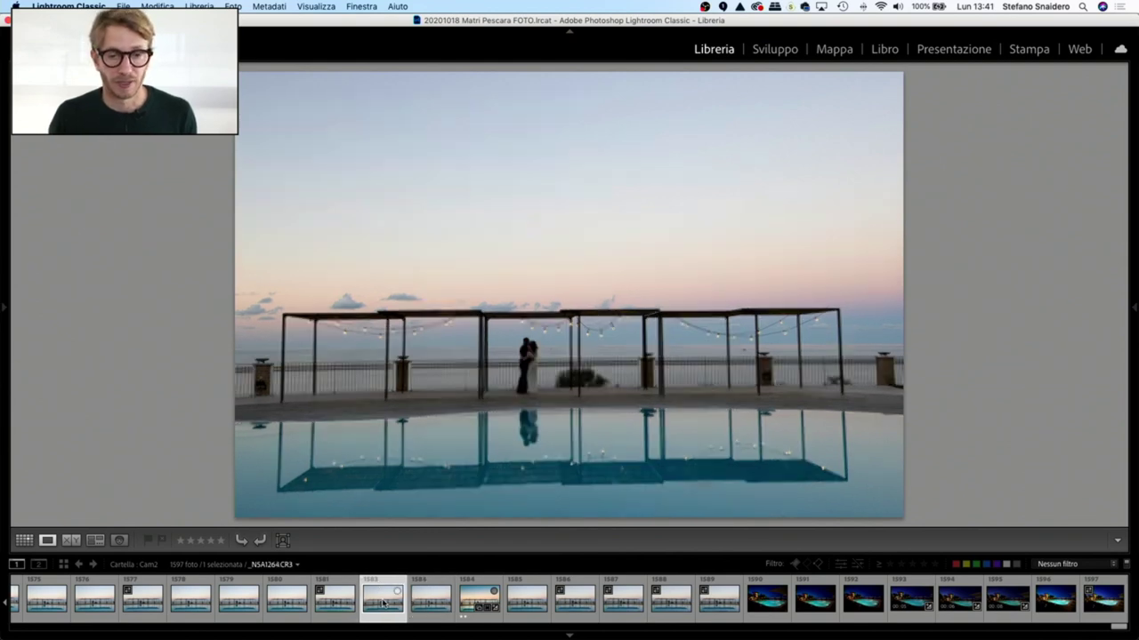
left_click(334, 601)
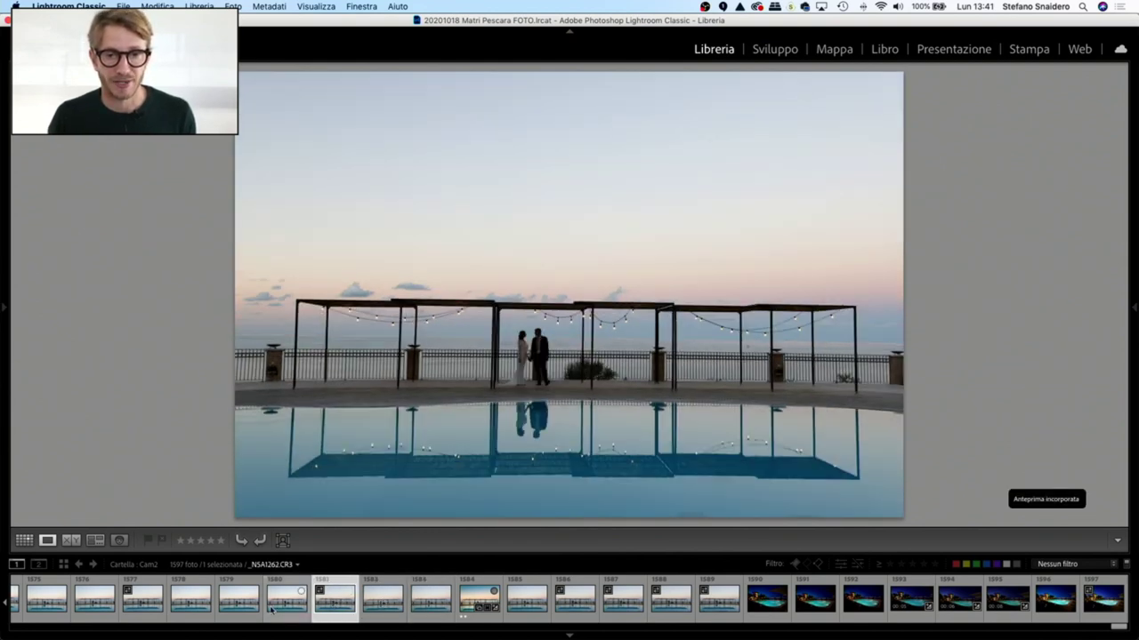
left_click(480, 592)
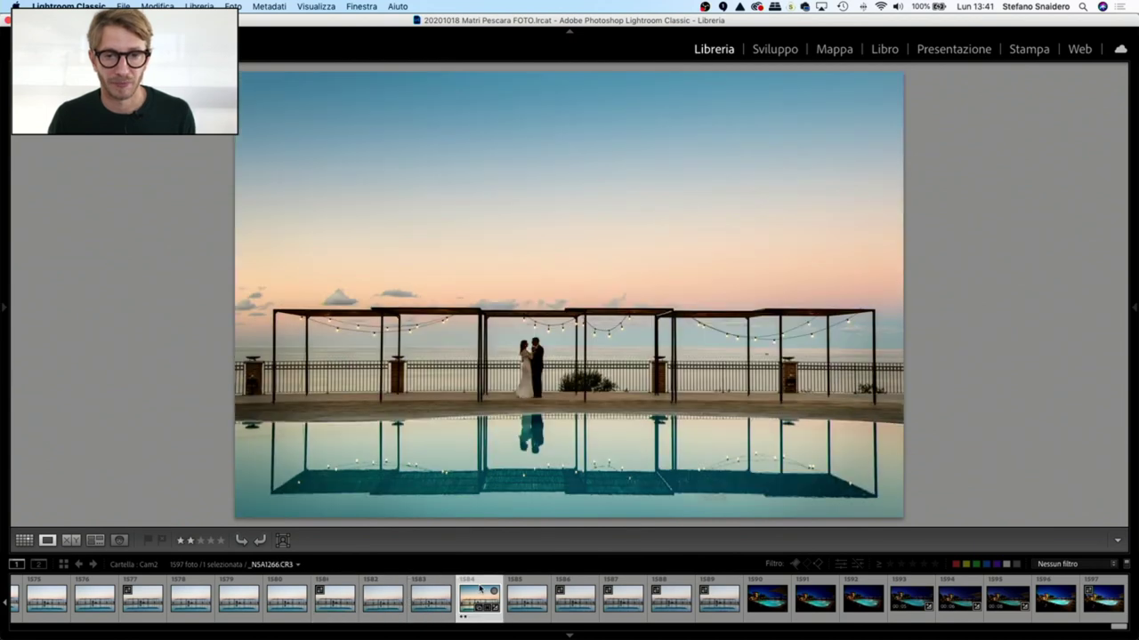
left_click(444, 586)
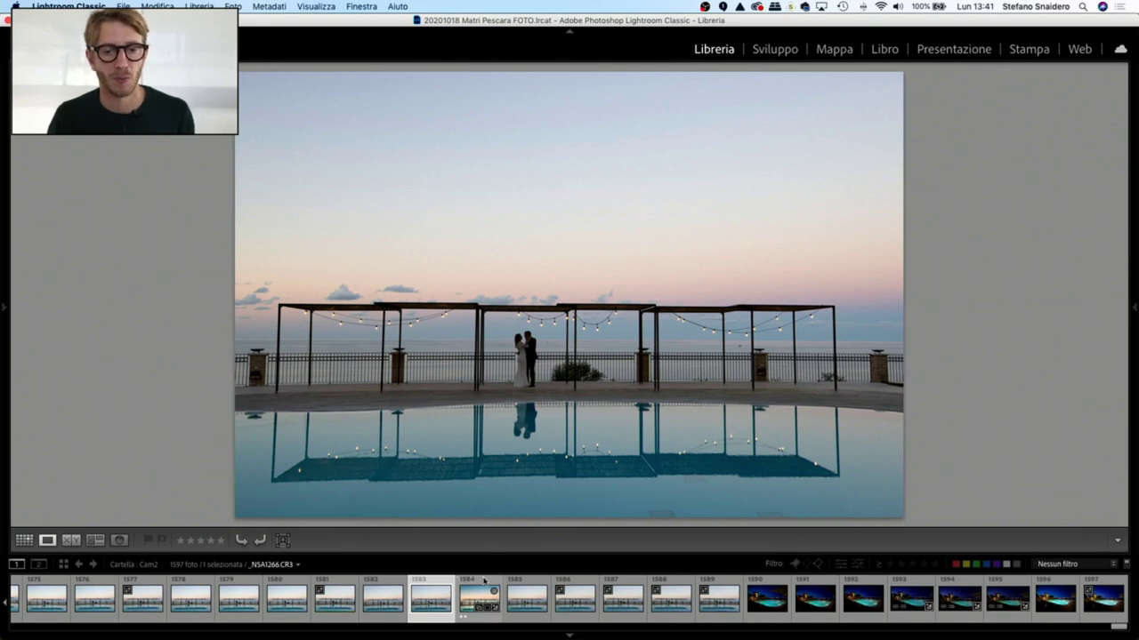
left_click(484, 580)
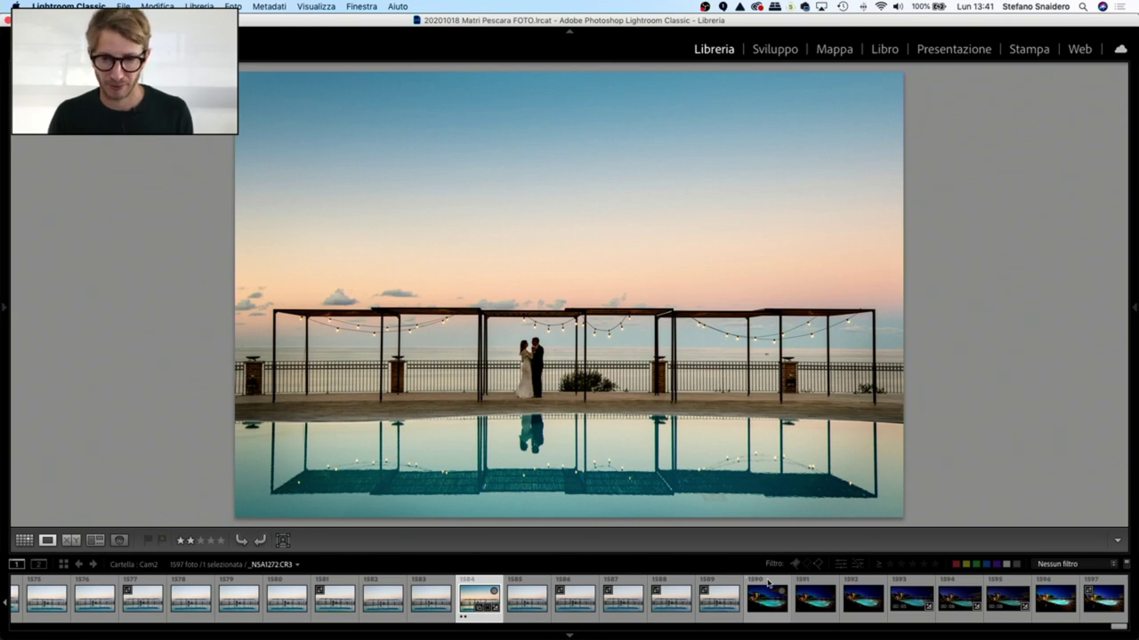
Step: Browse the night shots of the lit swimming pool from _NSA1272.CR3 through to _NSA1278.CR3
left_click(768, 583)
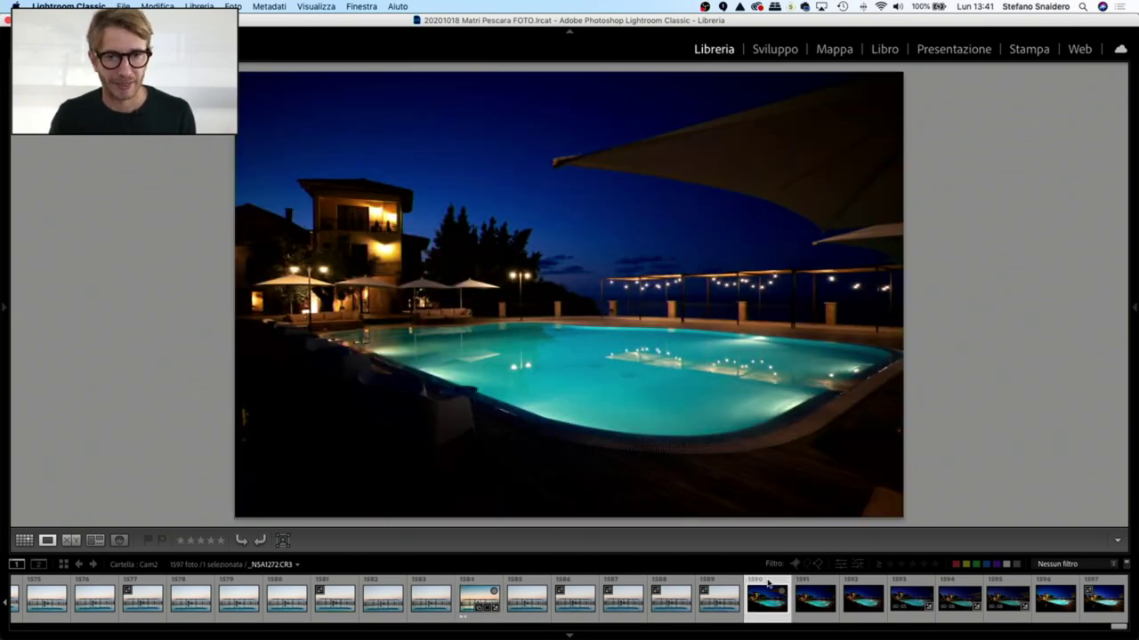
key("Right")
key("Right")
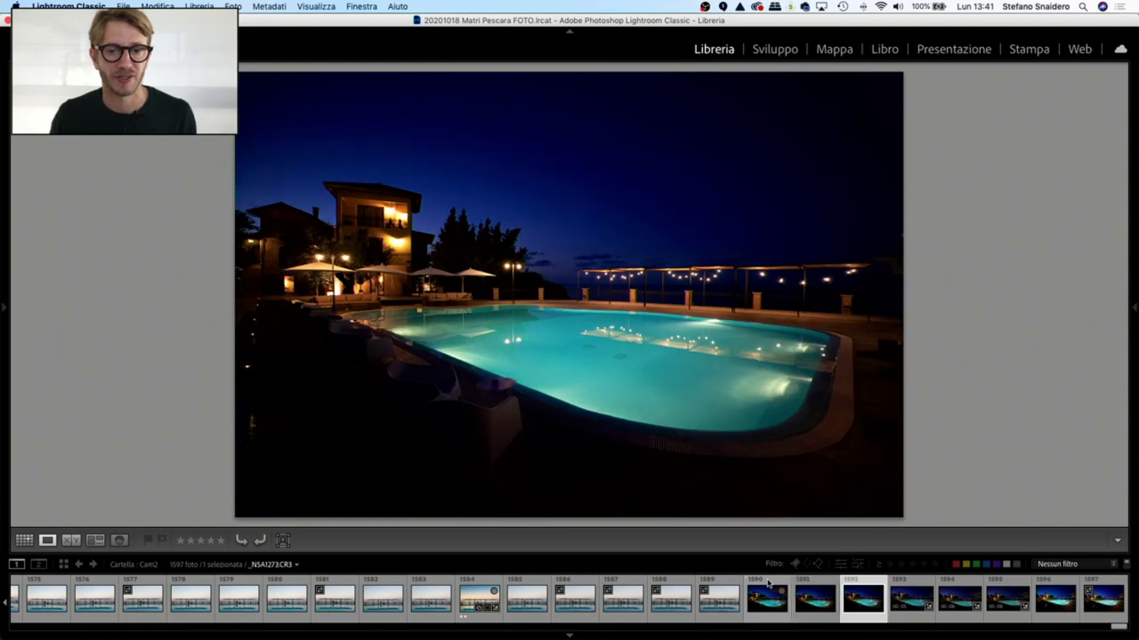
key("Right")
key("Right")
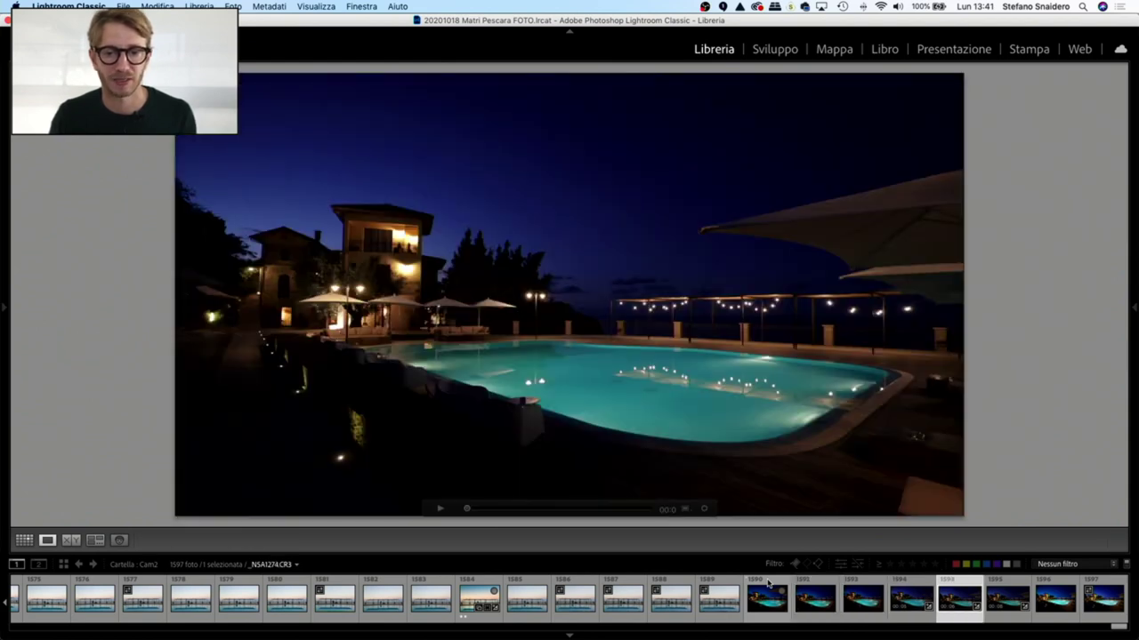
key("Right")
key("Right")
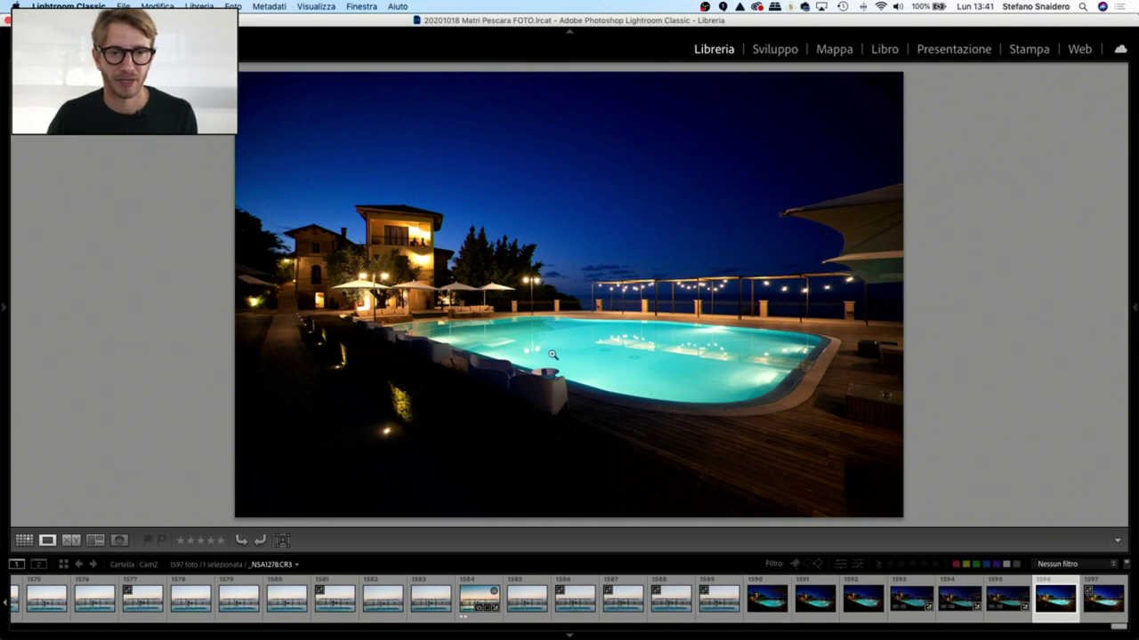
Step: Examine the shooting metadata and enlarged villa and pool details of _NSA1278.CR3, ending with the whole photo in view
key("Tab")
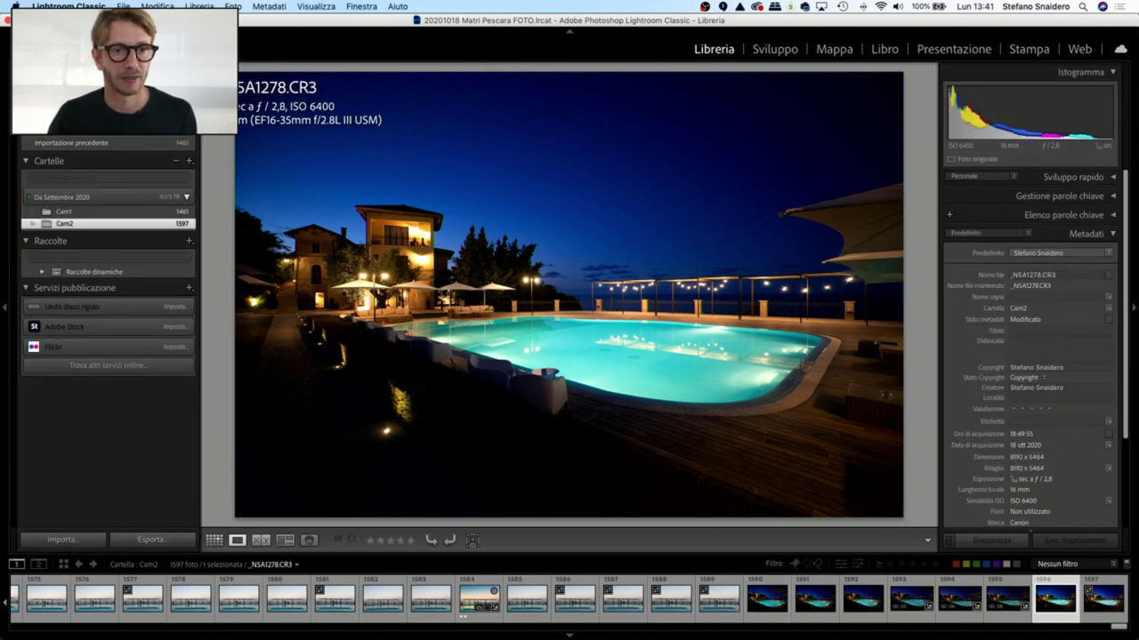
key("super+equal")
key("super+equal")
key("super+equal")
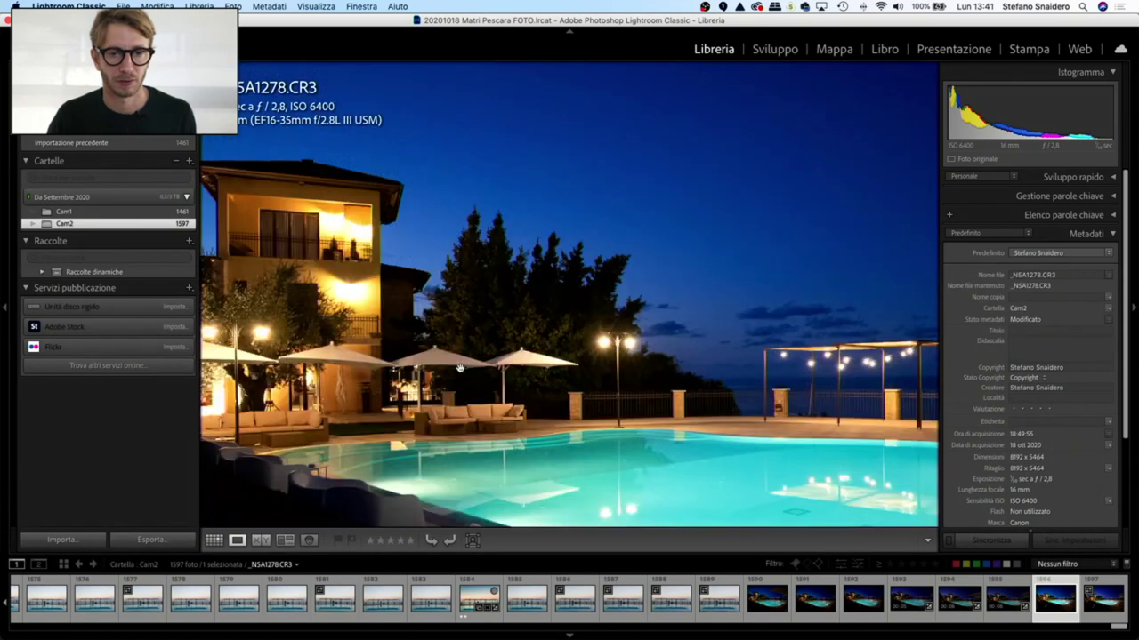
key("Tab")
left_click_drag(376, 360, 622, 248)
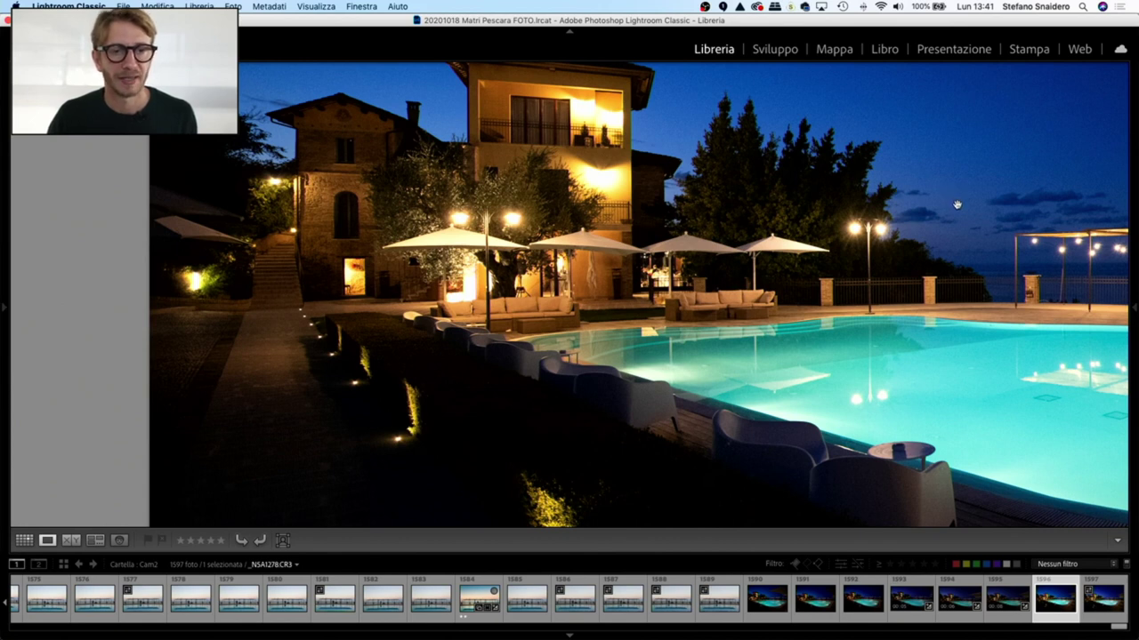
scroll(957, 205, "right", 10)
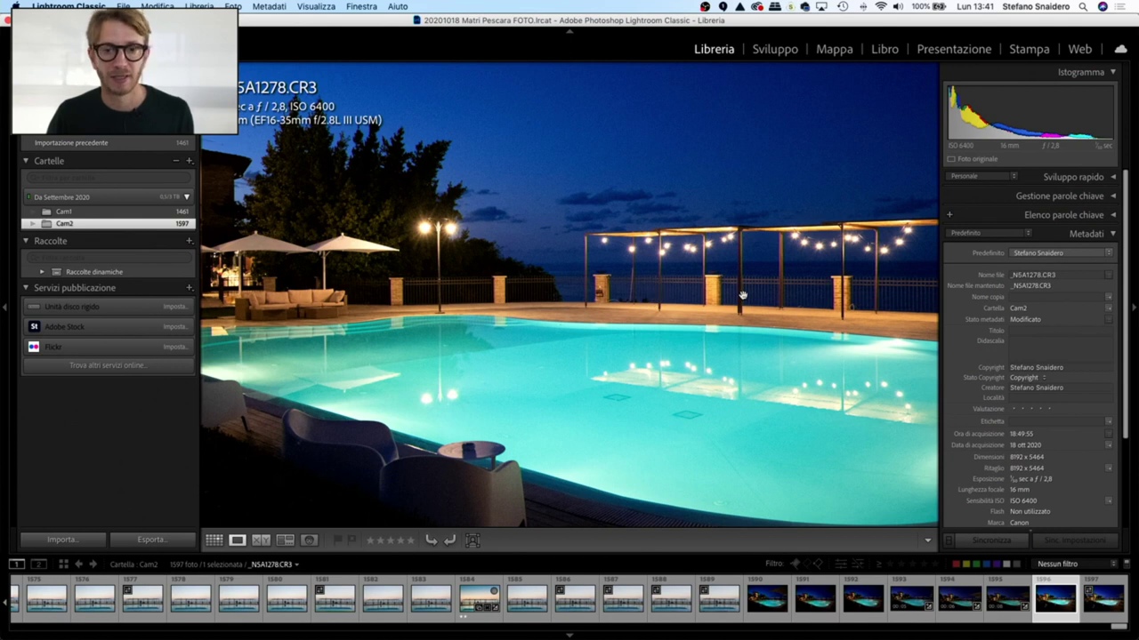
key("Tab")
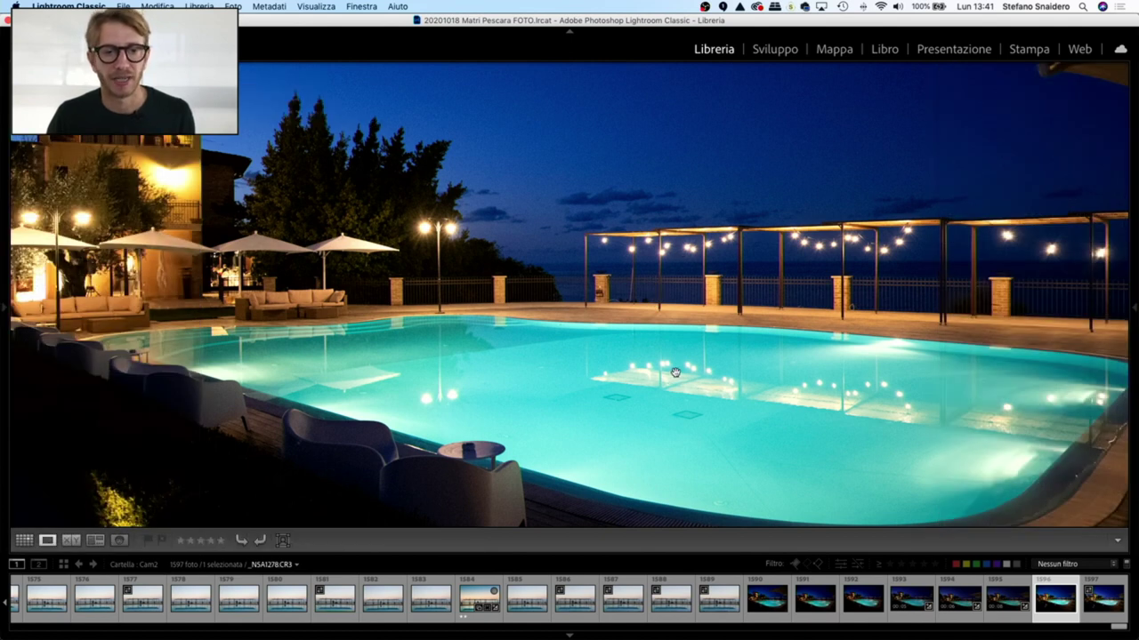
left_click(620, 341)
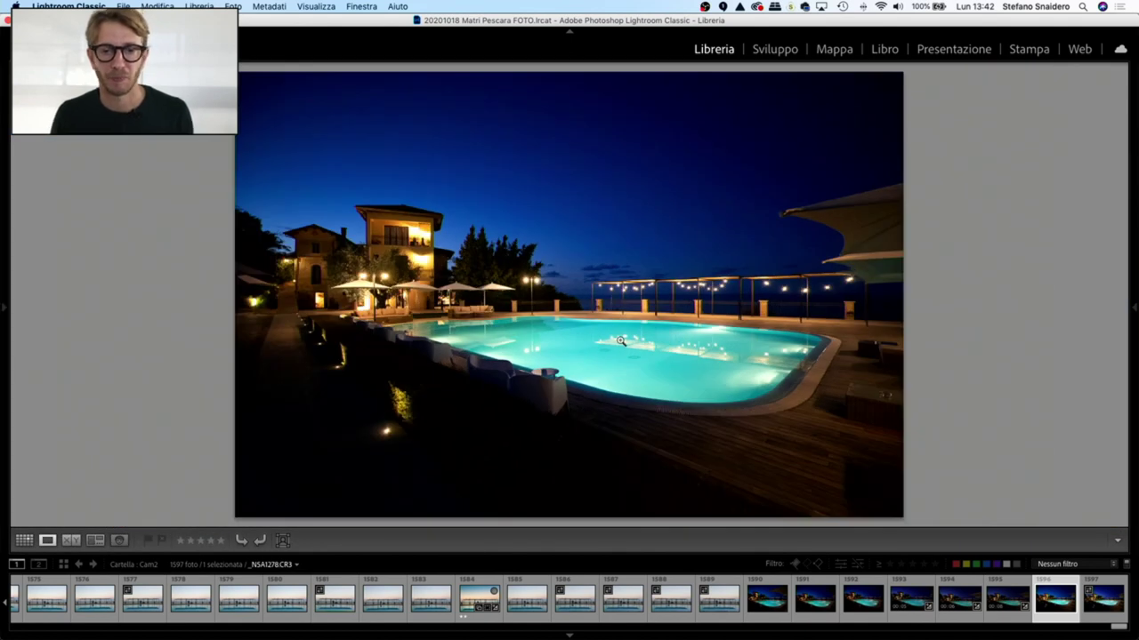